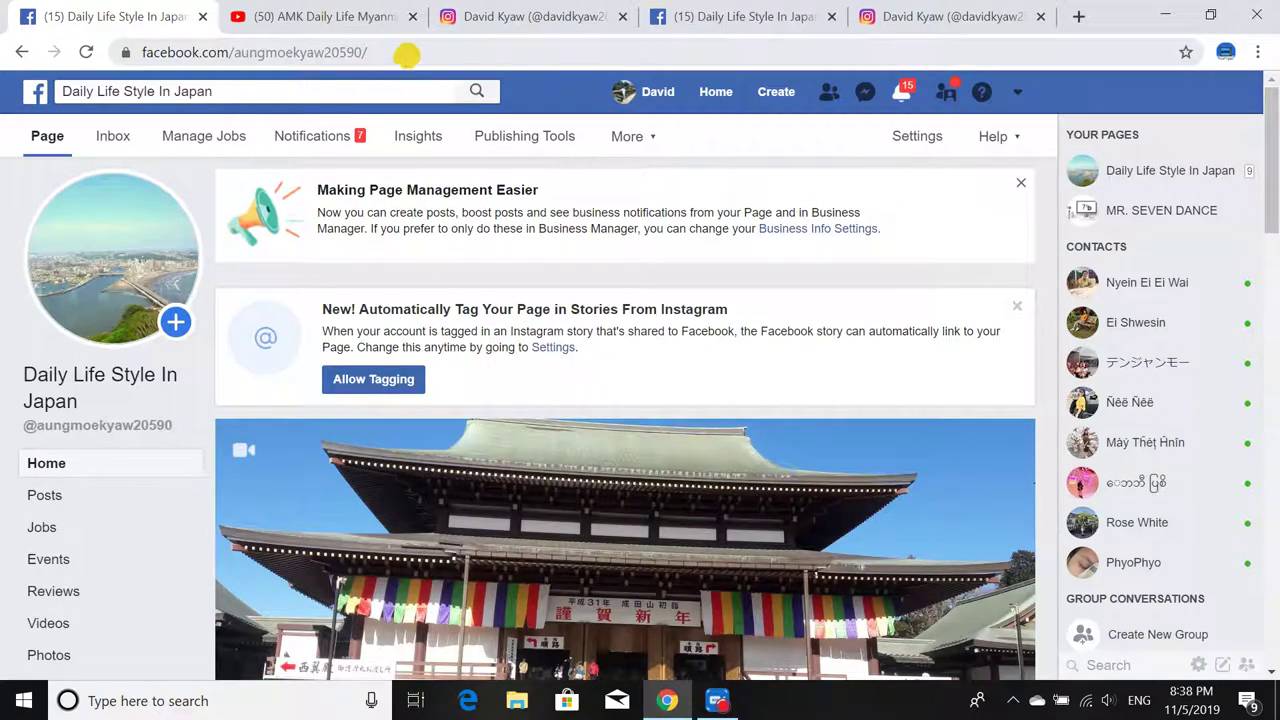
# Copy the Daily Life Style In Japan Facebook page's address and paste it as the URL of the first YouTube custom link.
pyautogui.click(398, 51)
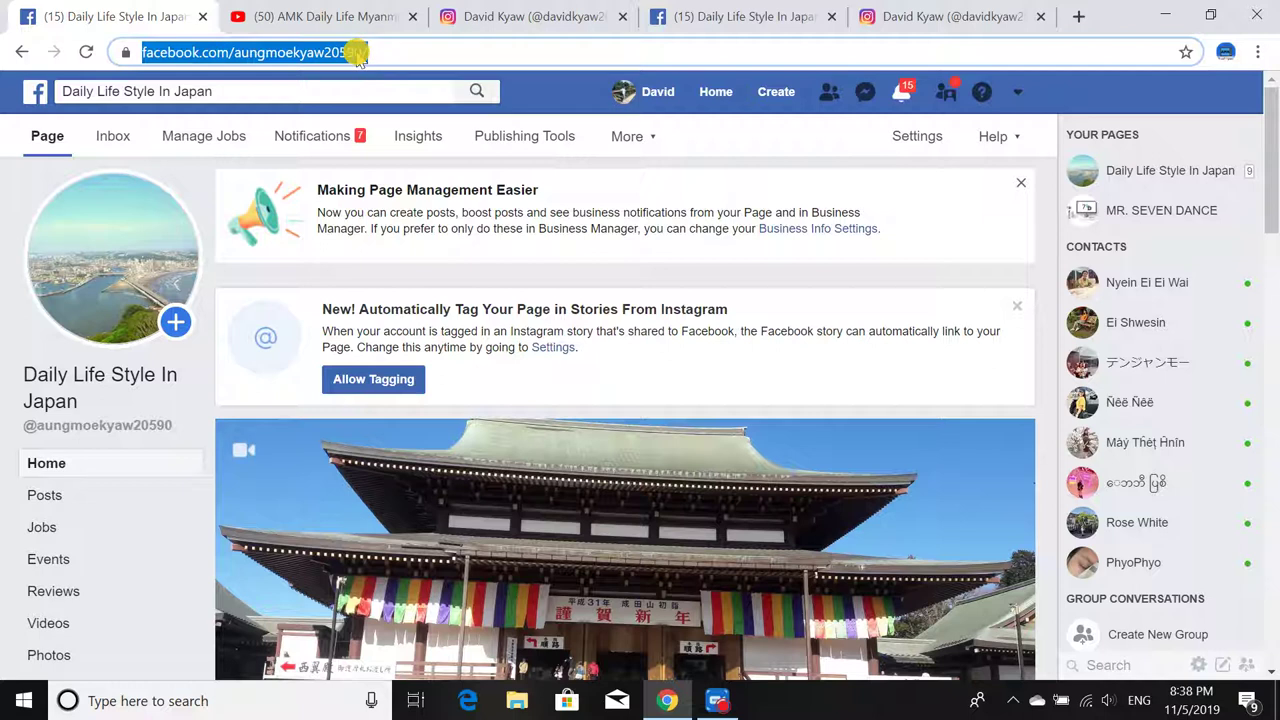
pyautogui.rightClick(357, 57)
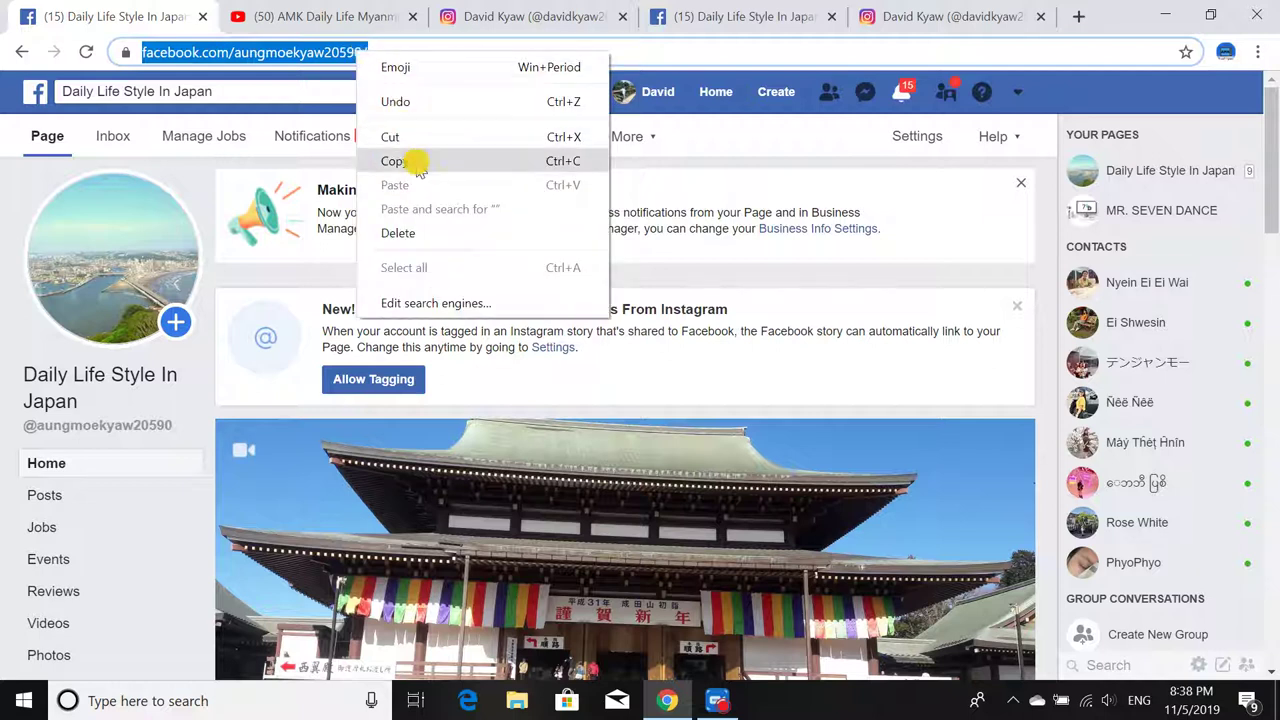
pyautogui.click(415, 162)
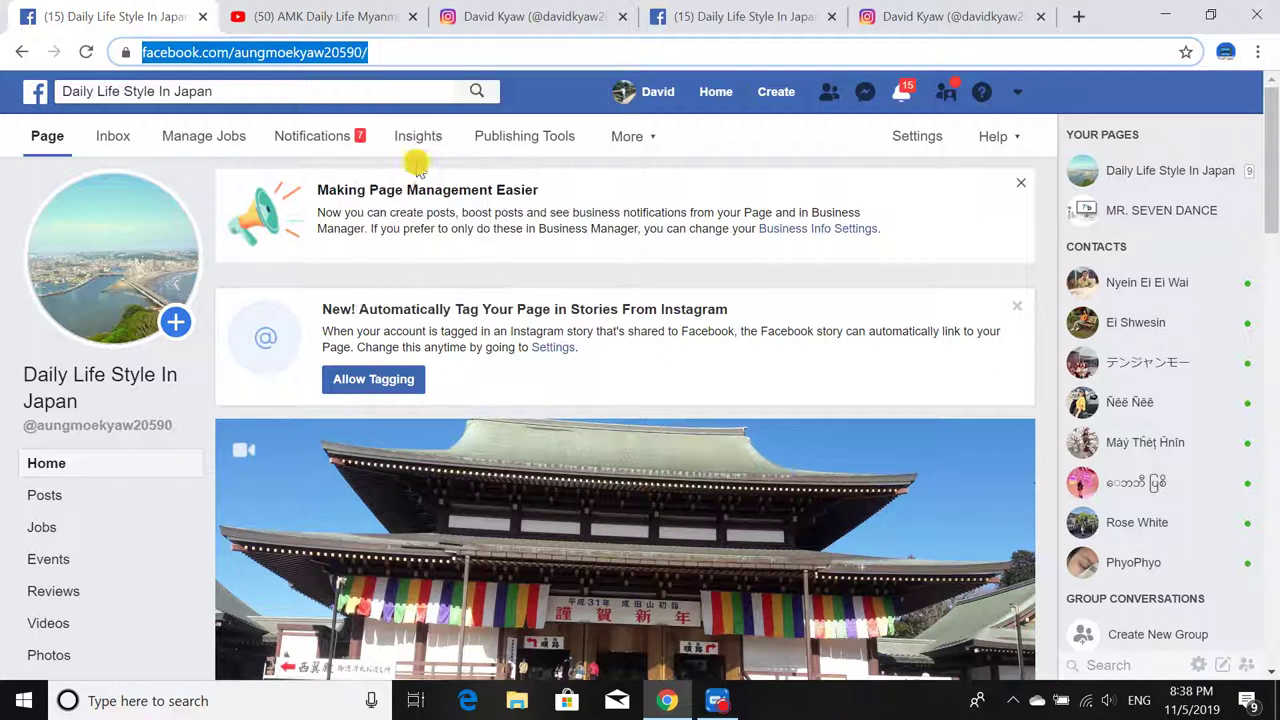
pyautogui.click(328, 17)
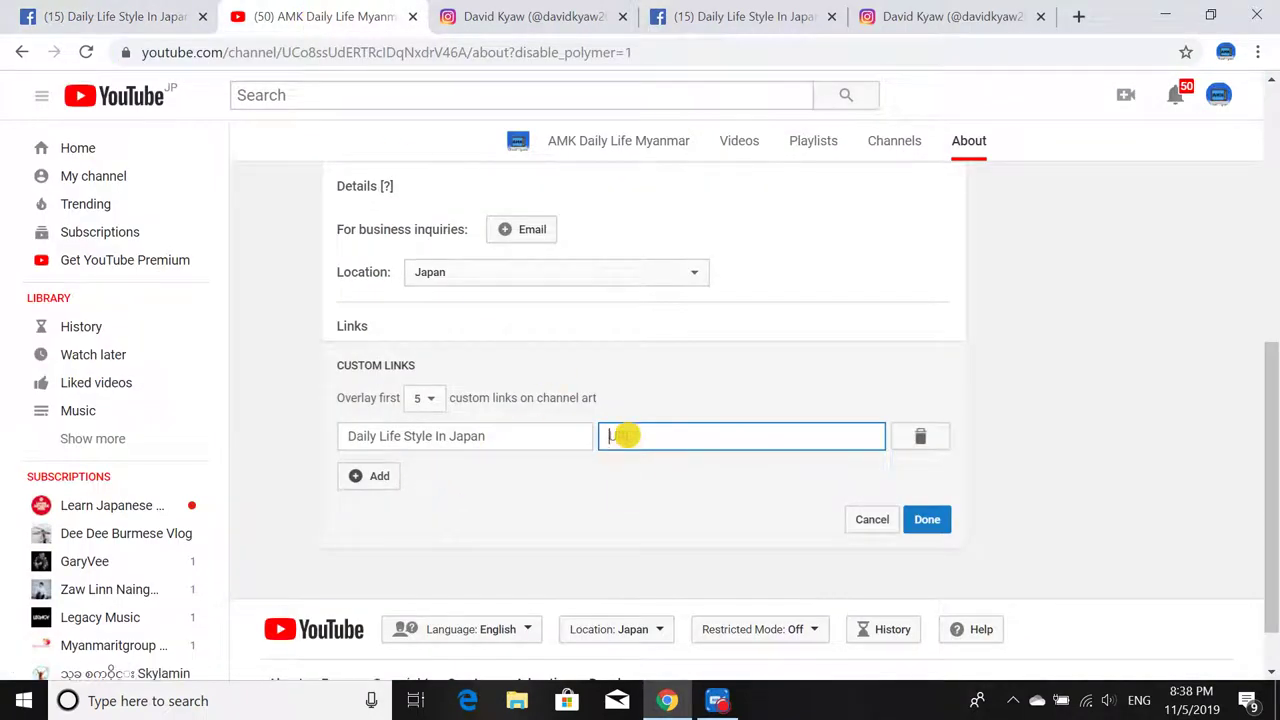
pyautogui.rightClick(628, 438)
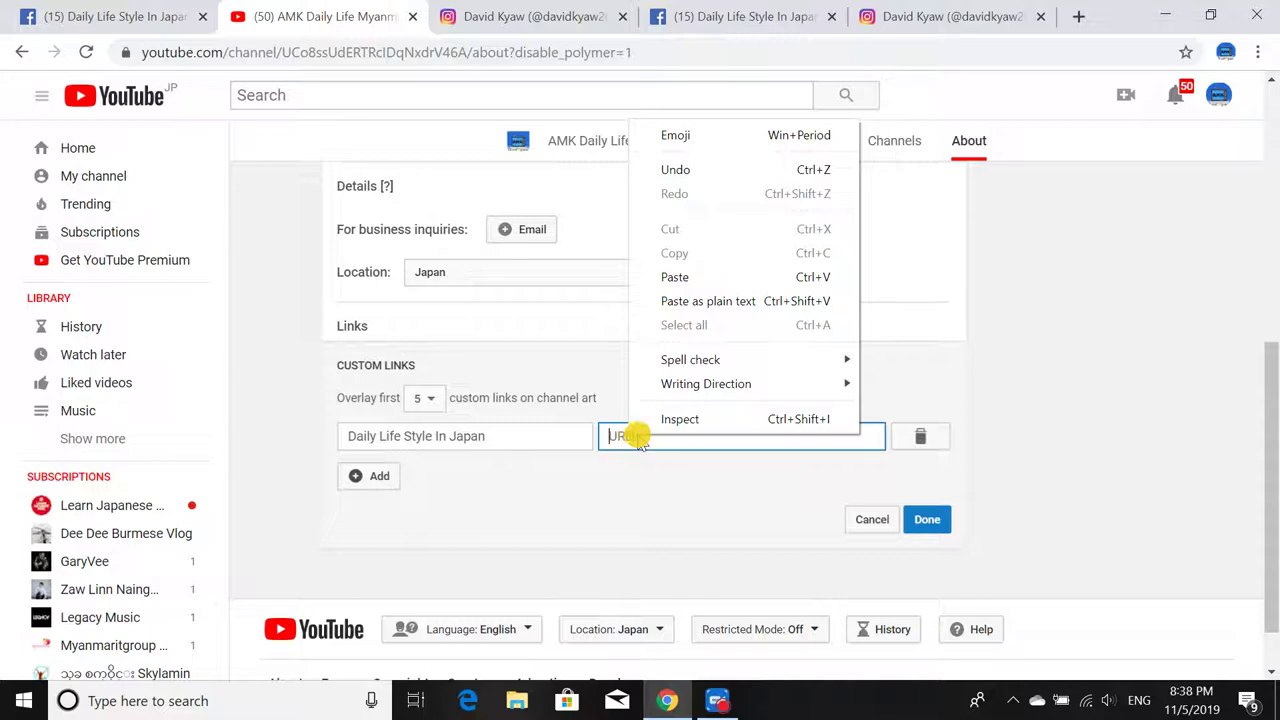
pyautogui.click(690, 278)
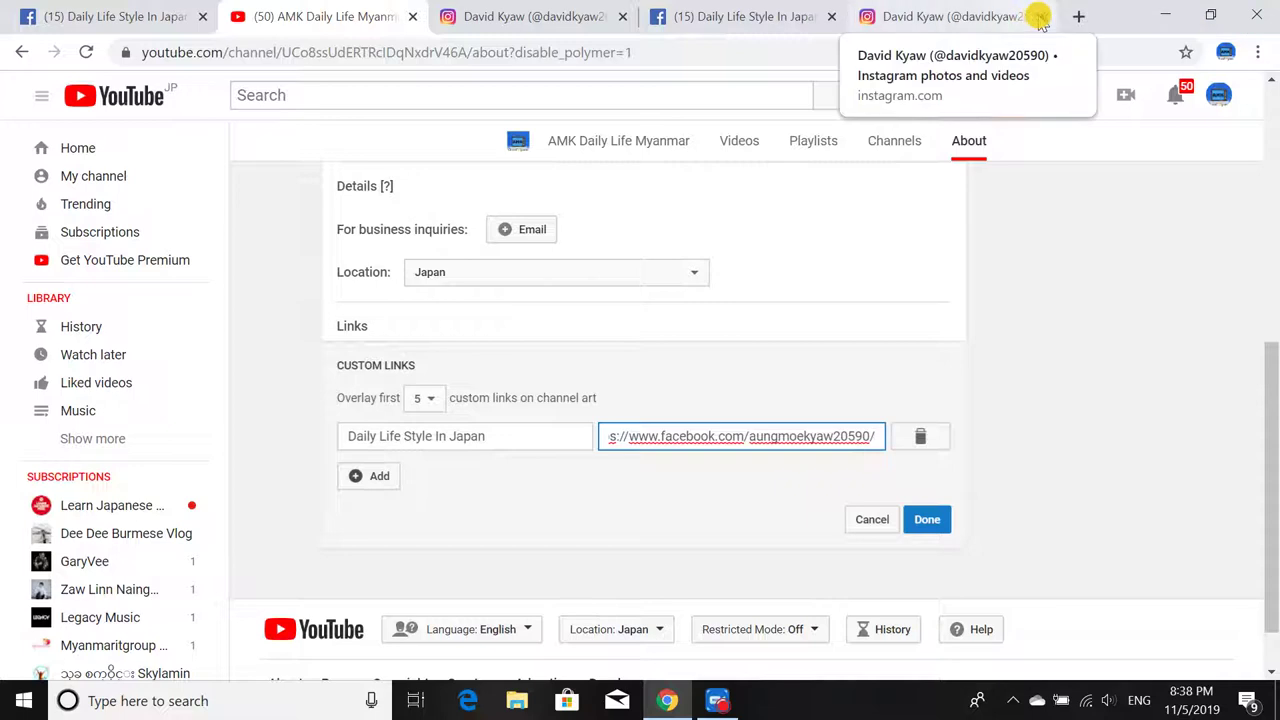
# Close the duplicate Instagram and Facebook pages and add a second, empty custom link entry.
pyautogui.click(1040, 17)
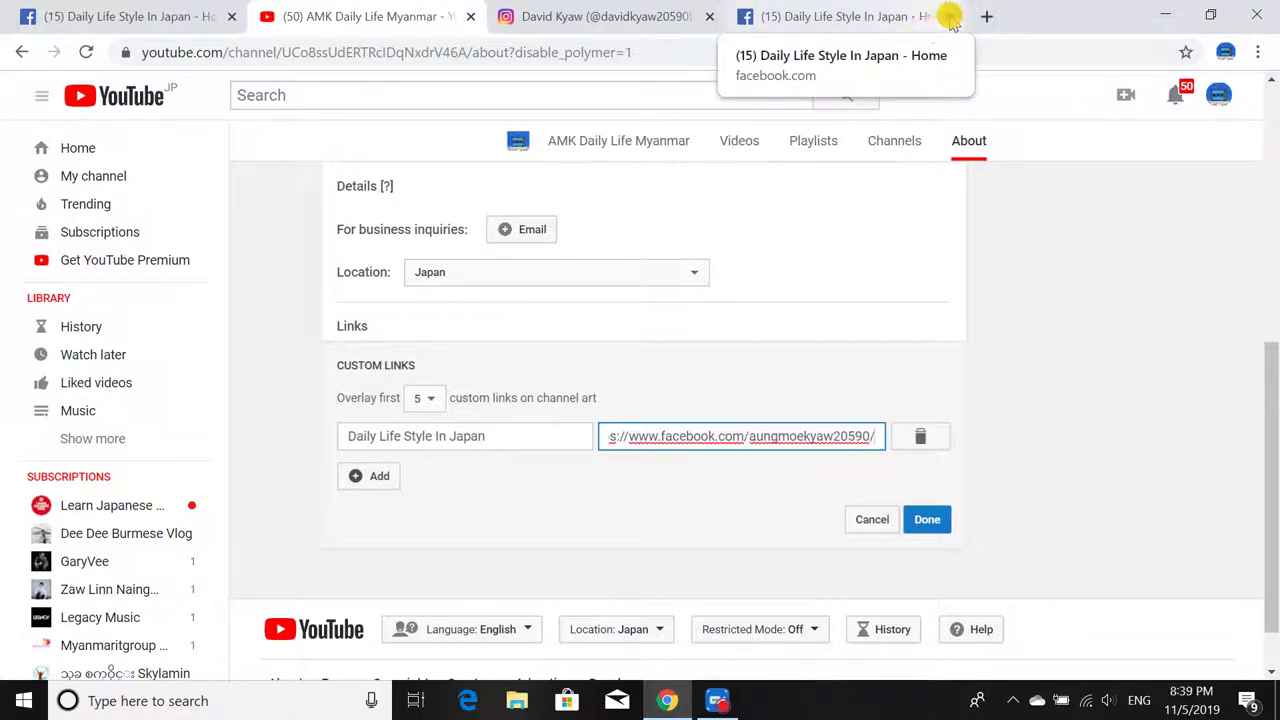
pyautogui.click(946, 17)
pyautogui.click(384, 477)
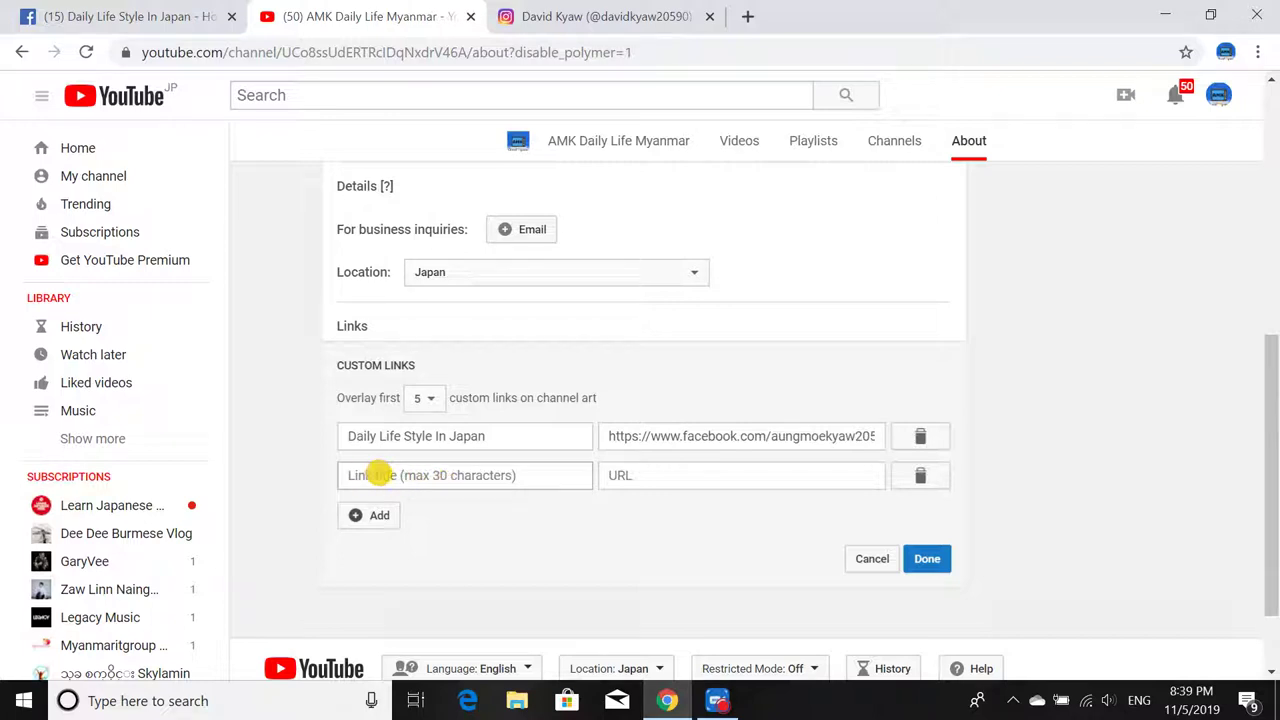
pyautogui.click(381, 475)
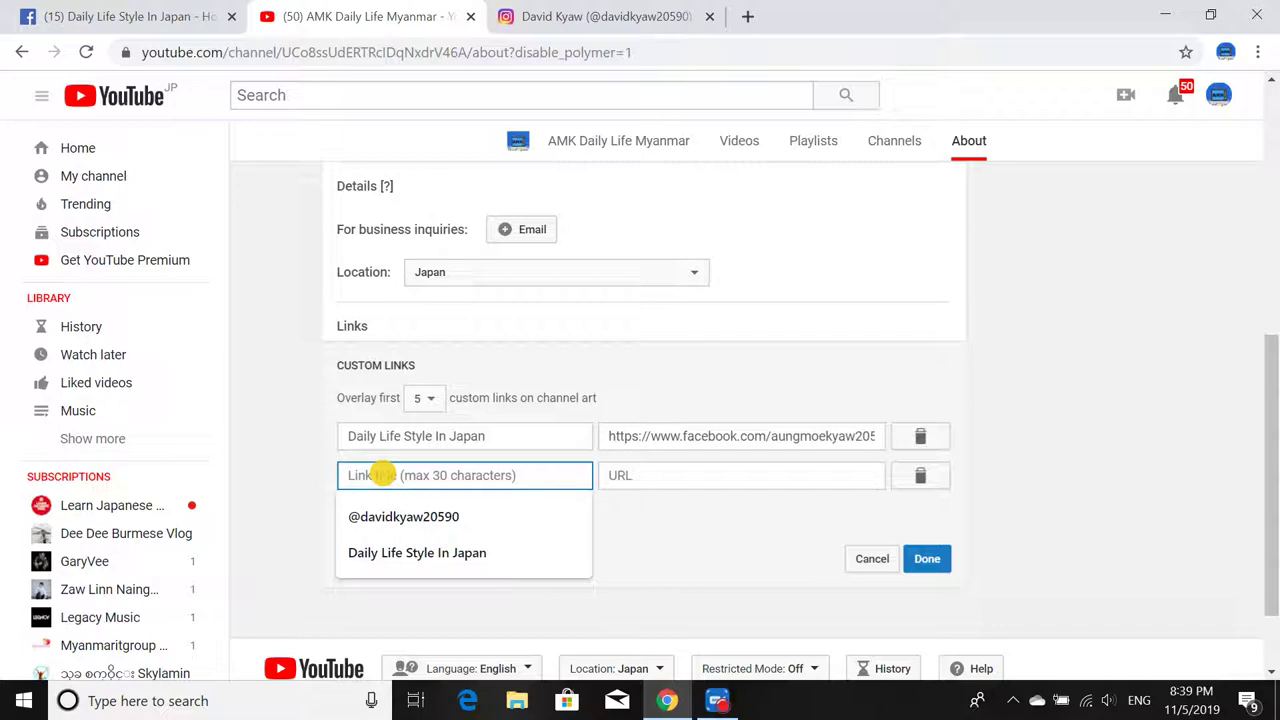
# Check the username on the Instagram profile and enter it, prefixed with @, as the second custom link's title.
pyautogui.click(588, 17)
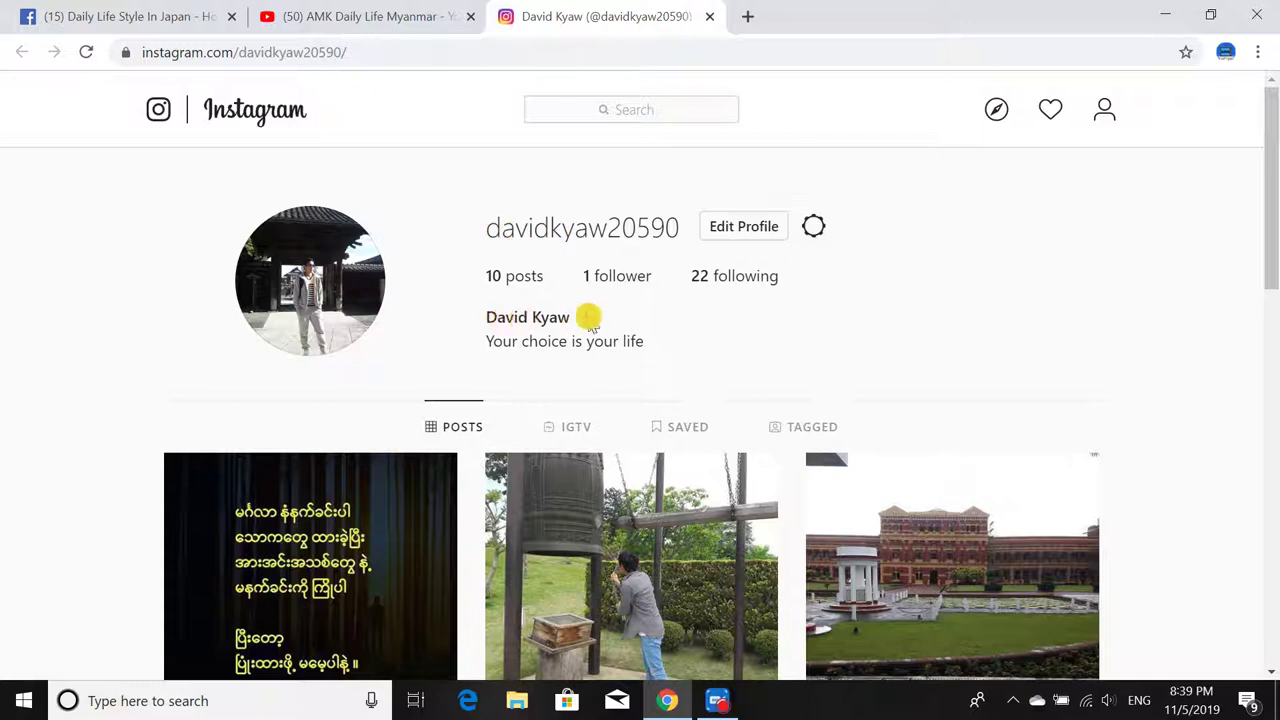
pyautogui.moveTo(578, 318); pyautogui.dragTo(480, 317)
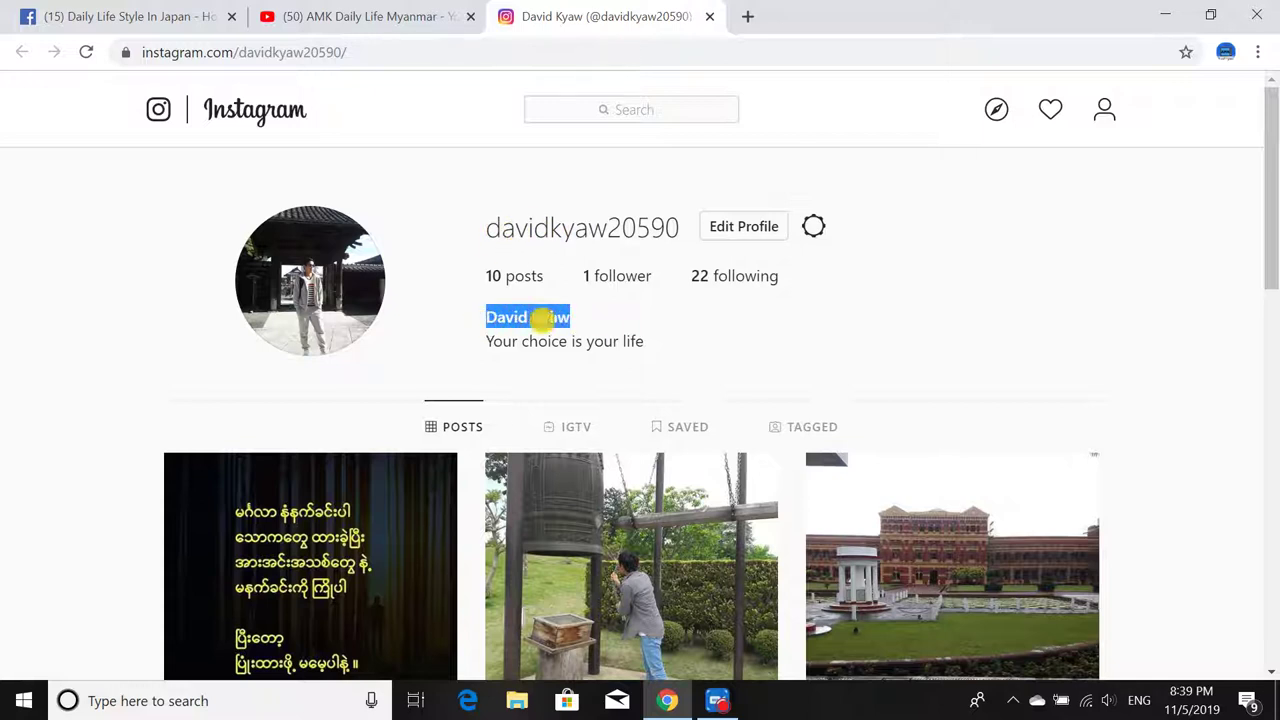
pyautogui.click(706, 322)
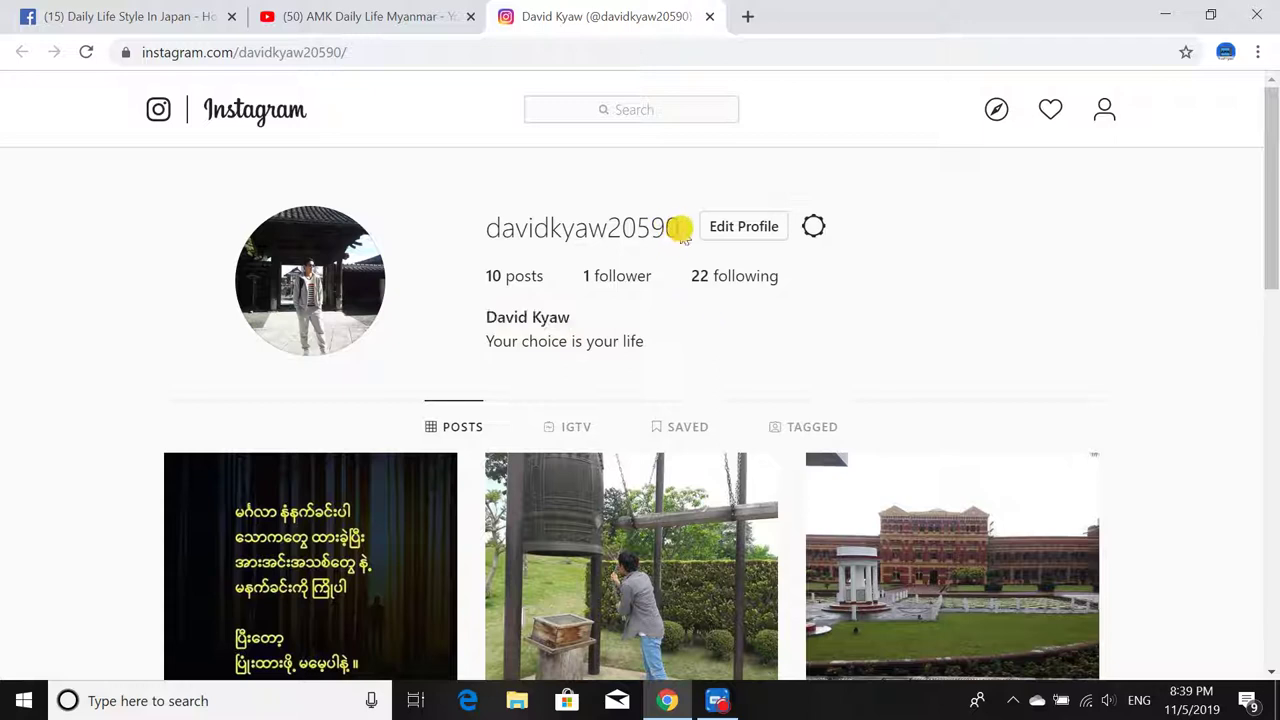
pyautogui.moveTo(678, 224); pyautogui.dragTo(447, 215)
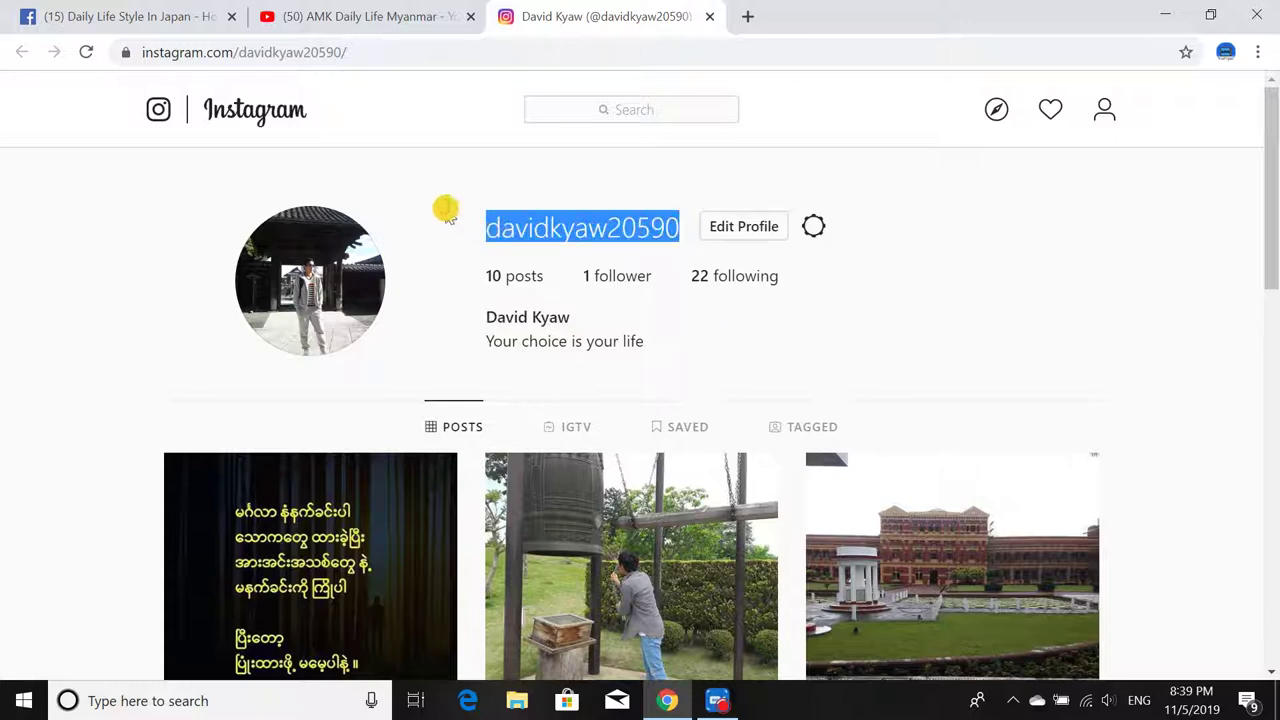
pyautogui.click(445, 212)
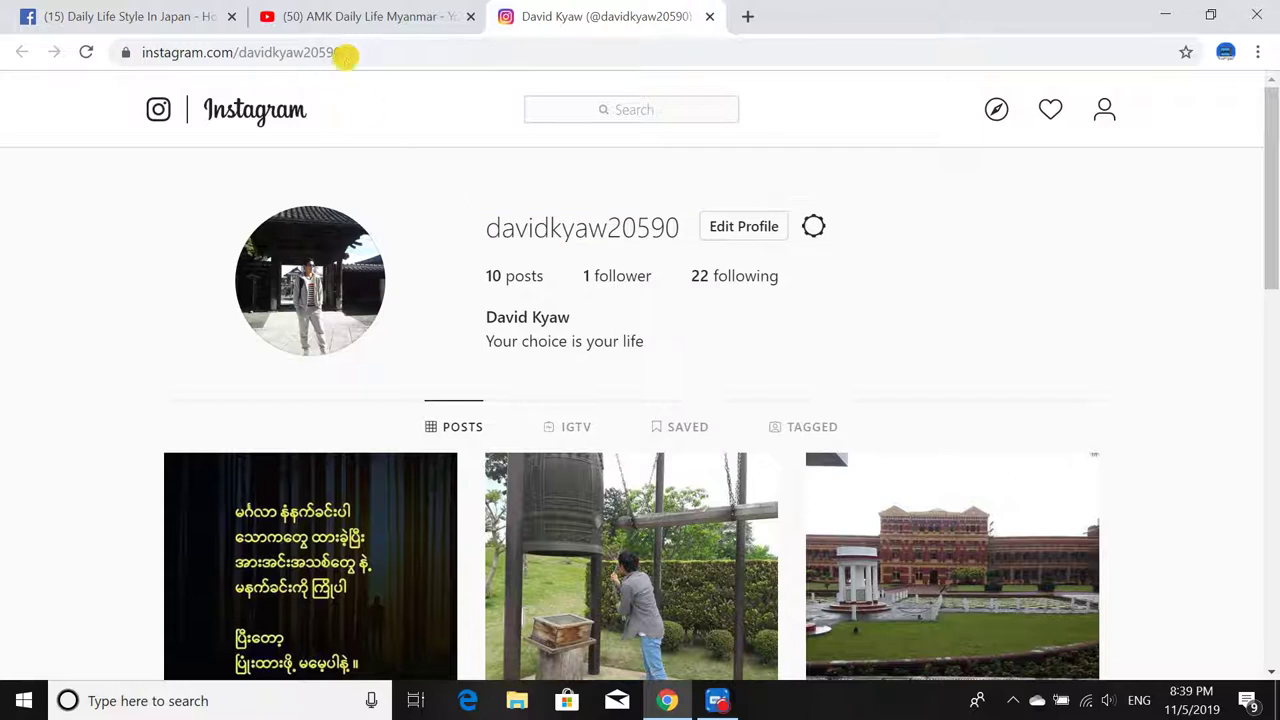
pyautogui.click(370, 18)
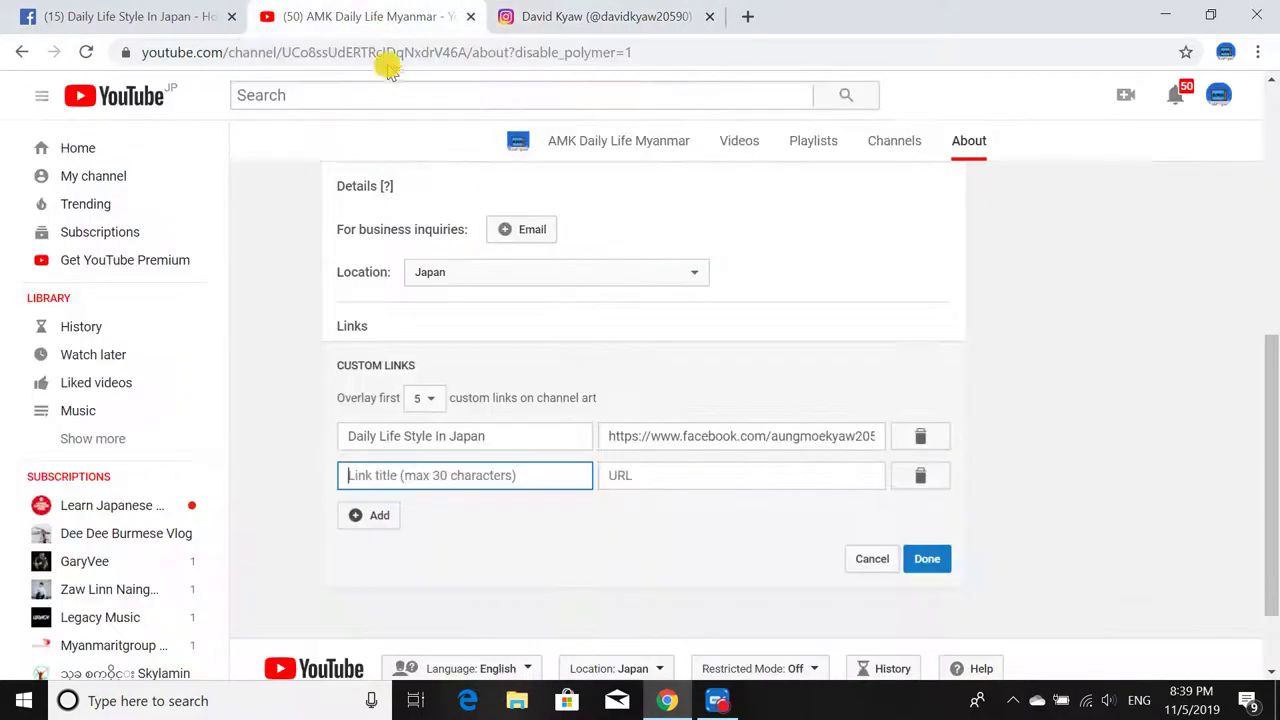
pyautogui.click(381, 475)
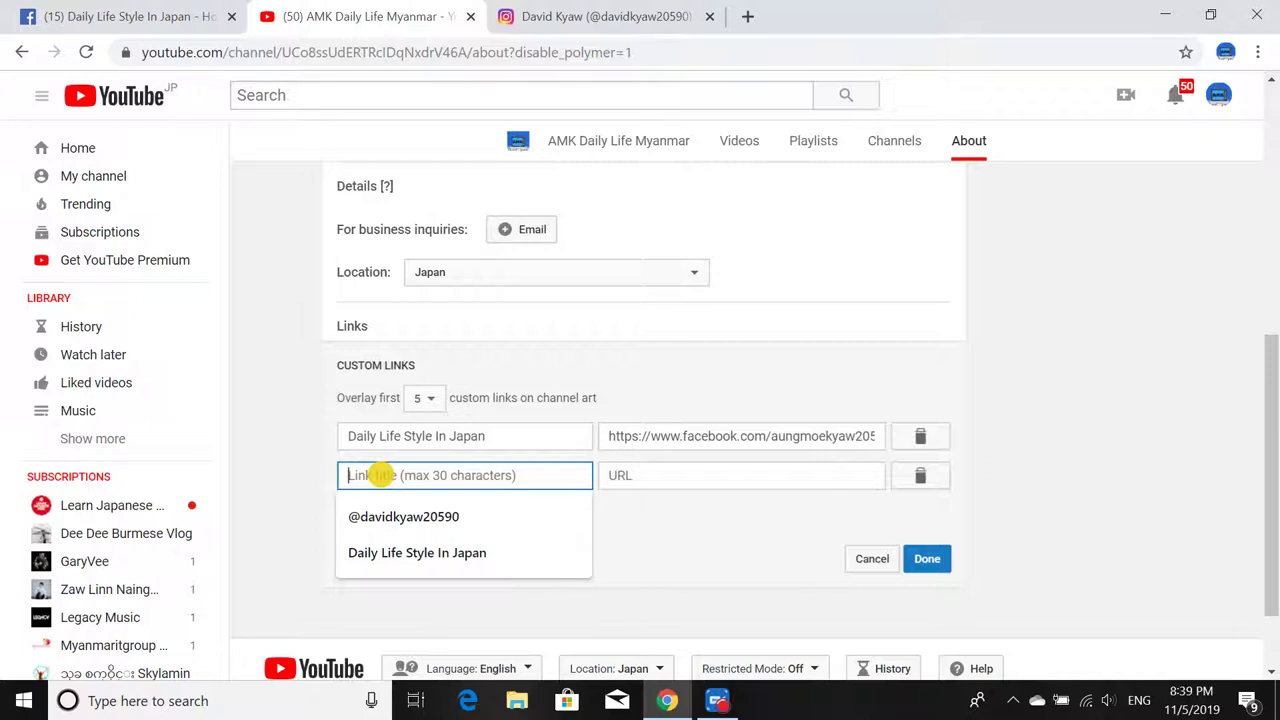
pyautogui.write('@davidkyaw205')
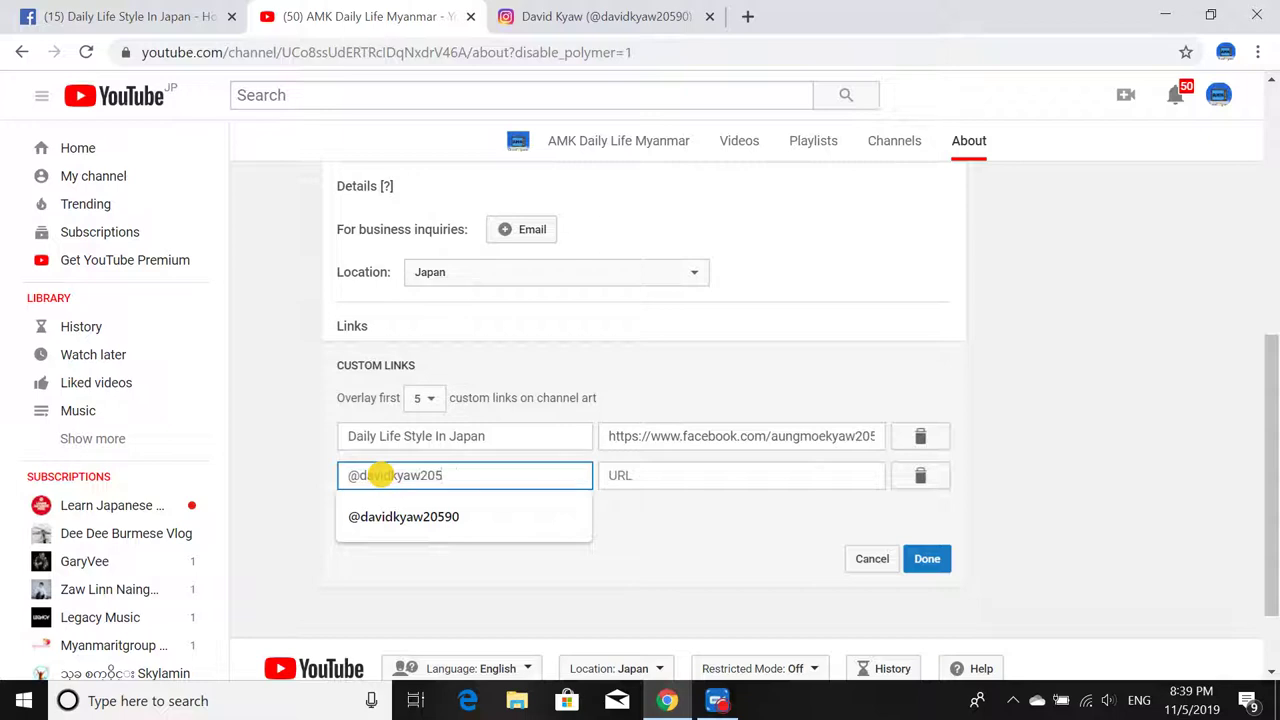
pyautogui.write('90')
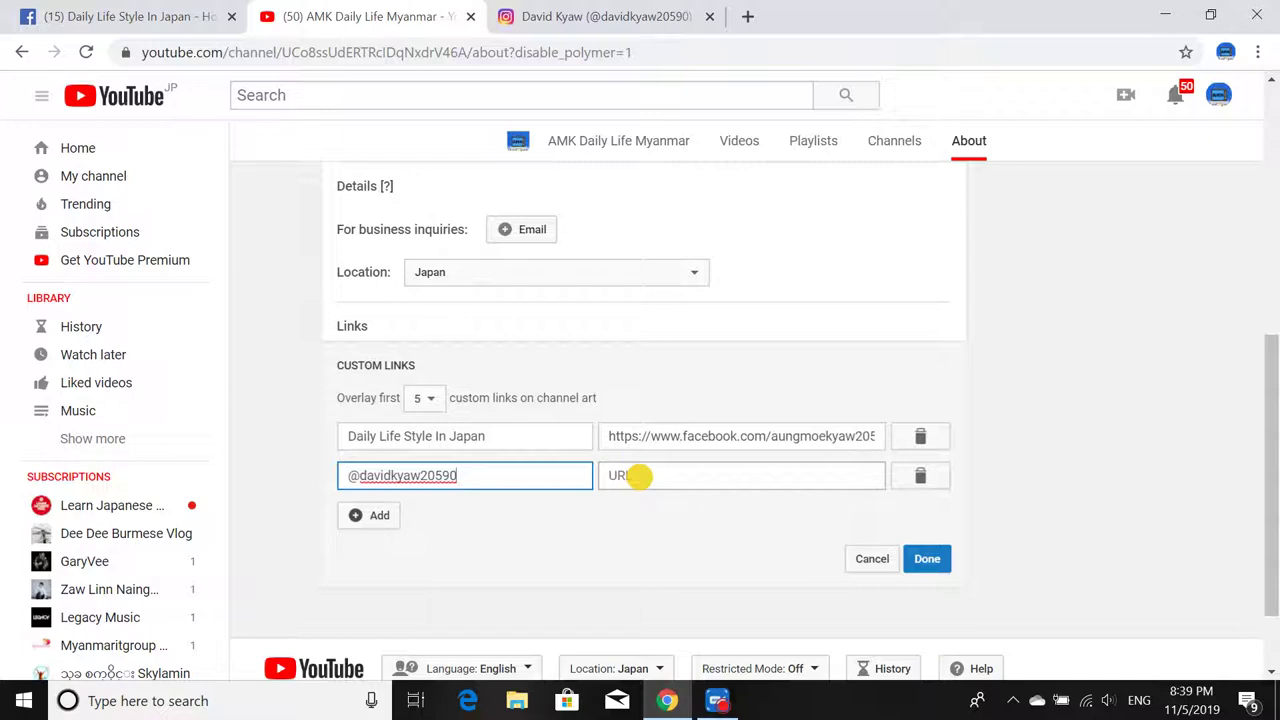
# Copy the Instagram profile's web address for the second custom link.
pyautogui.click(640, 477)
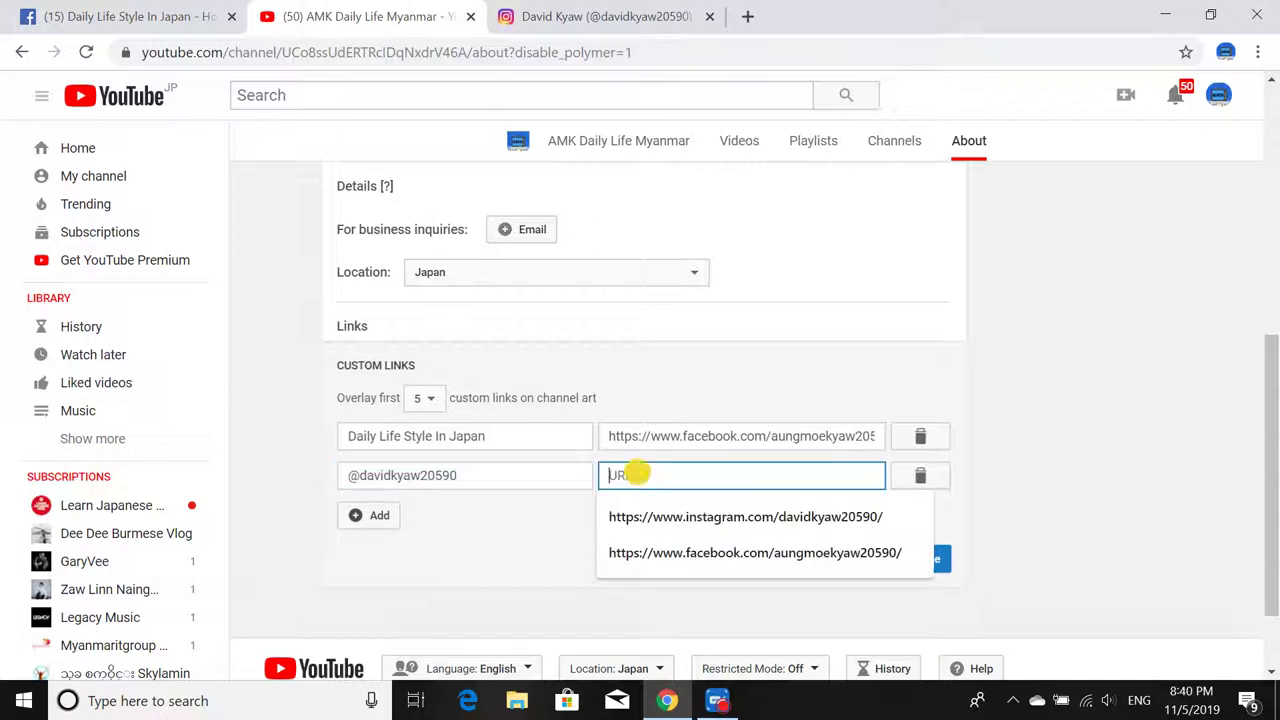
pyautogui.click(598, 20)
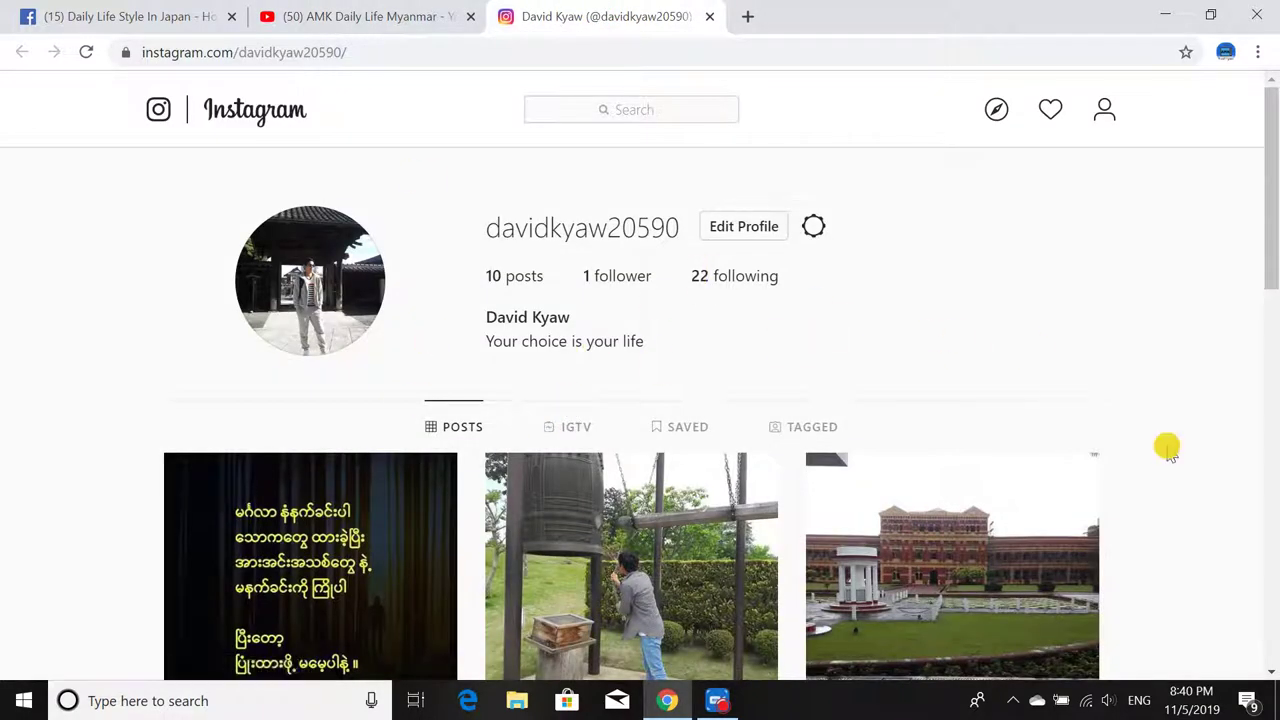
pyautogui.scroll(-5, 897, 486)
pyautogui.scroll(5, 730, 458)
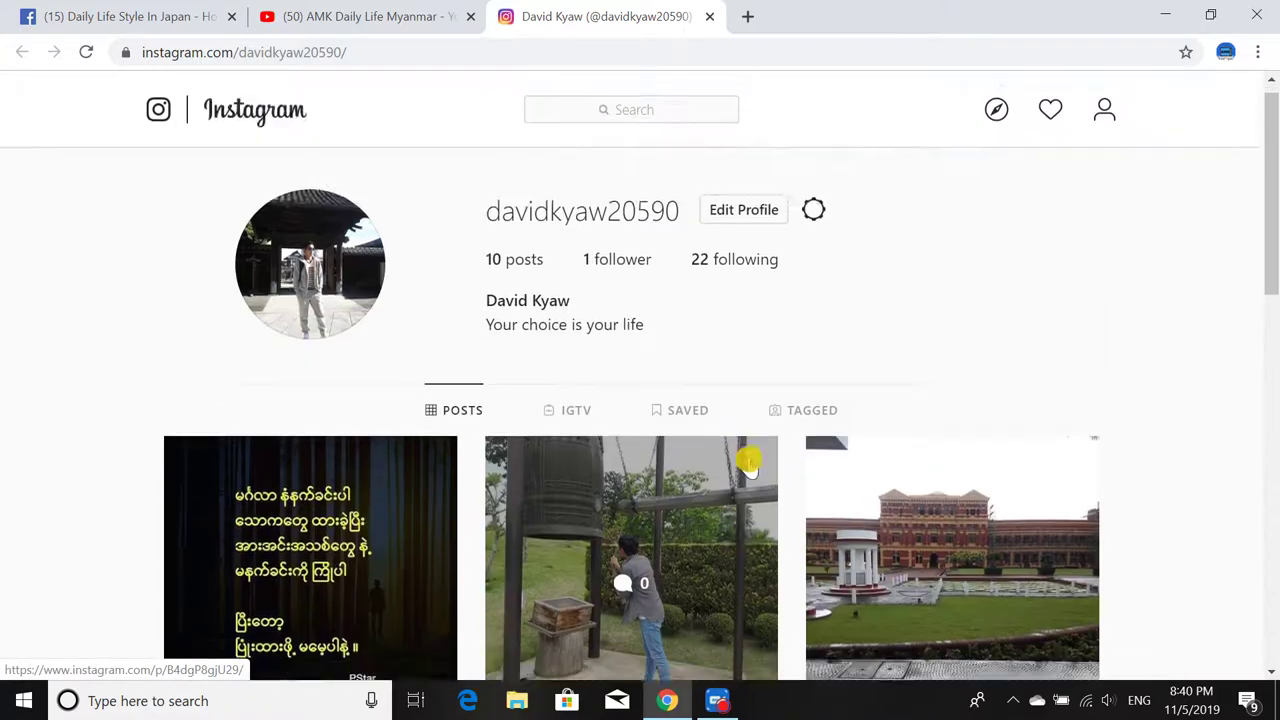
pyautogui.scroll(-6, 743, 465)
pyautogui.scroll(6, 743, 465)
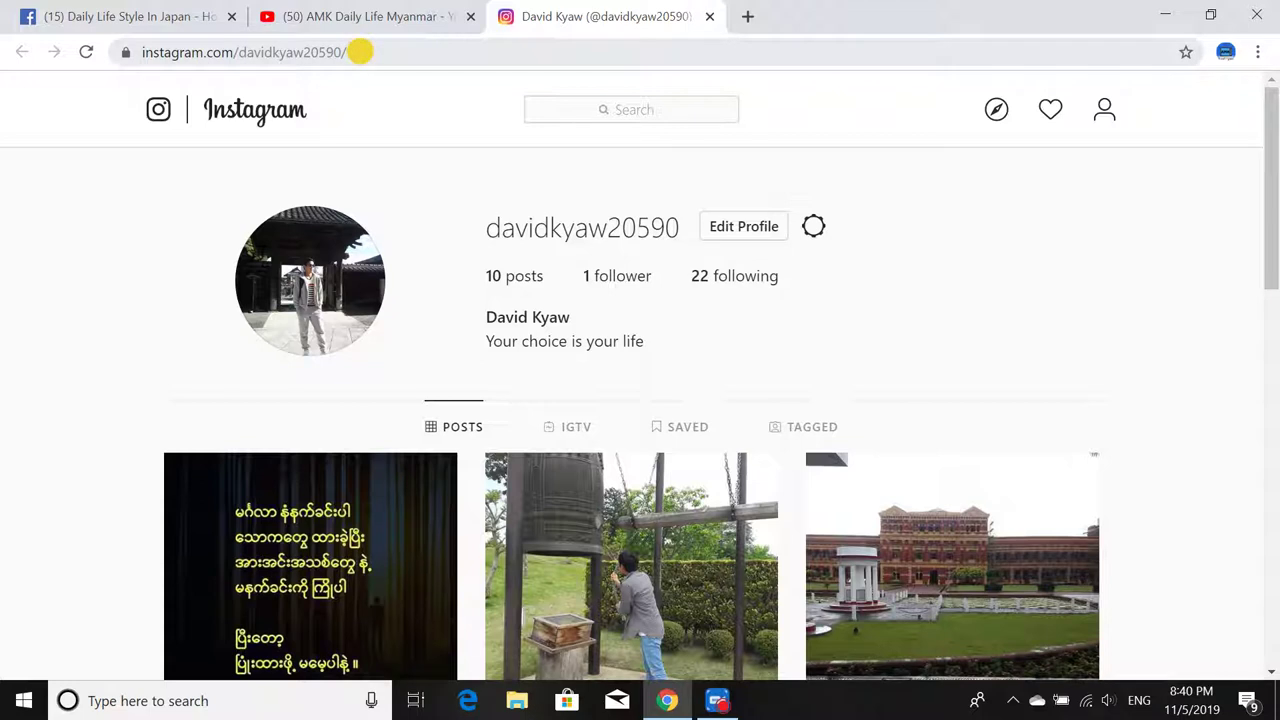
pyautogui.click(360, 52)
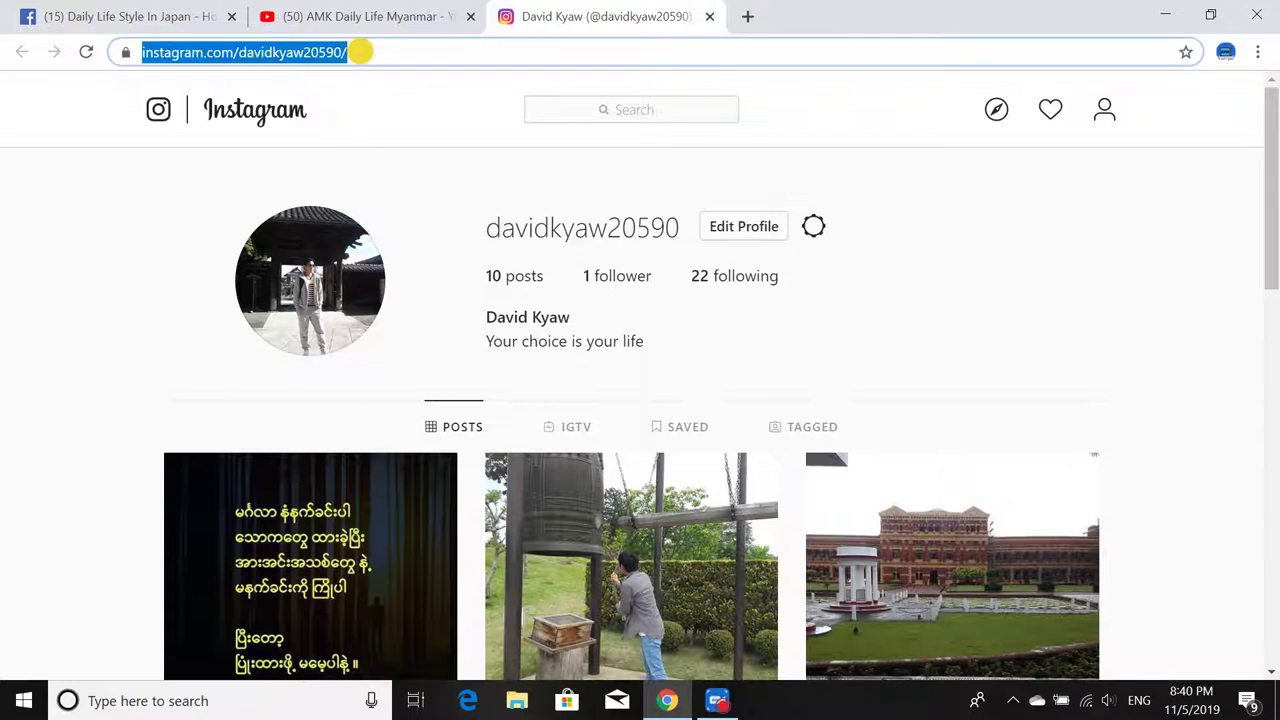
pyautogui.rightClick(302, 52)
pyautogui.click(361, 163)
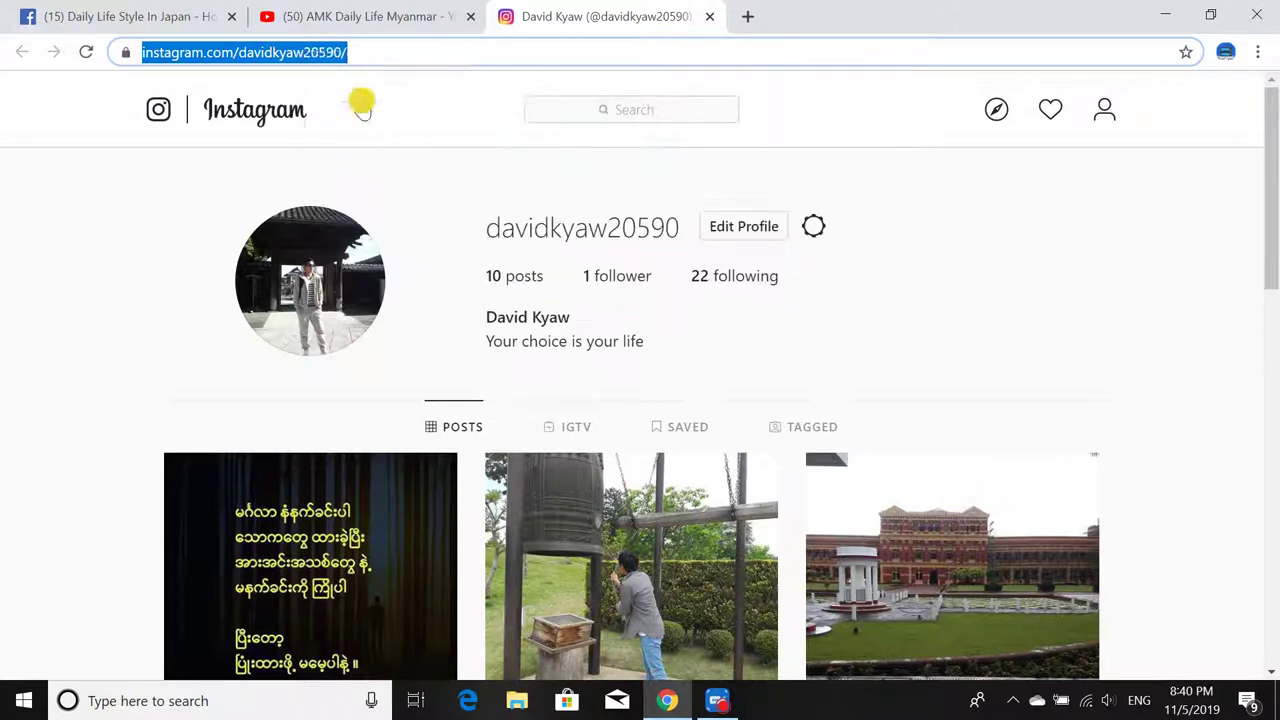
# Paste the Instagram address as the second custom link's URL and save the channel's custom links.
pyautogui.click(410, 16)
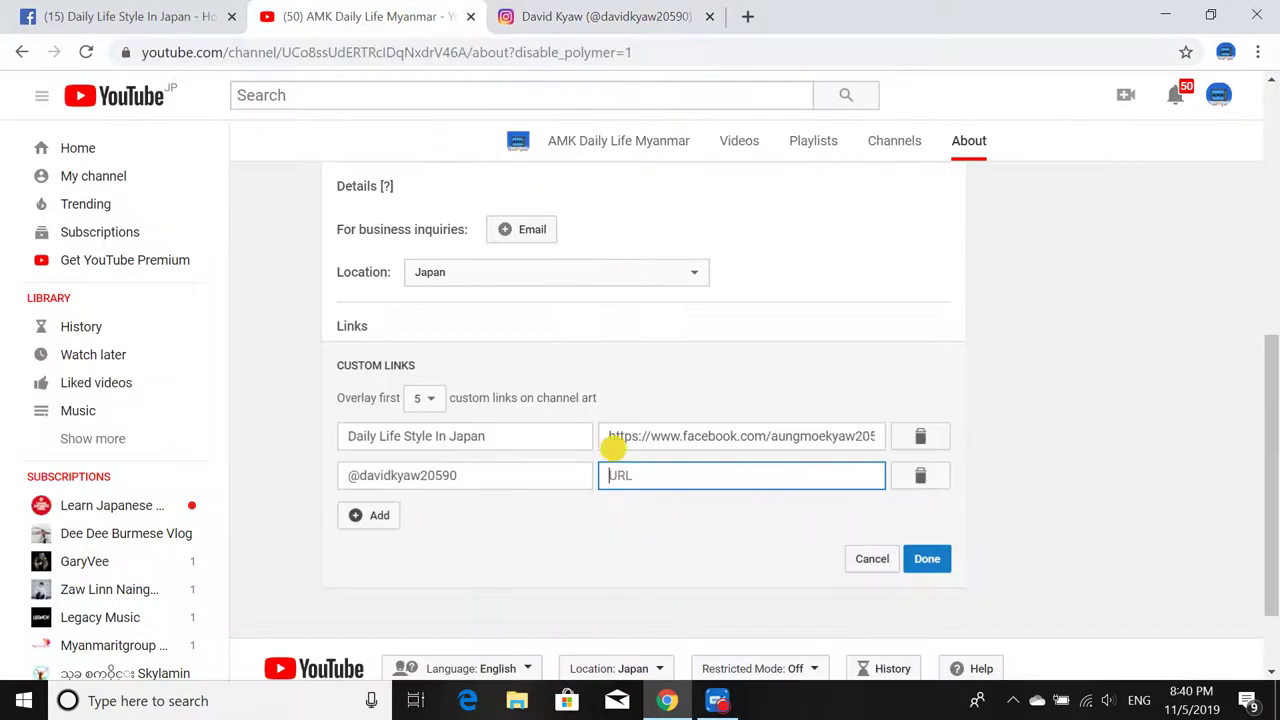
pyautogui.rightClick(620, 478)
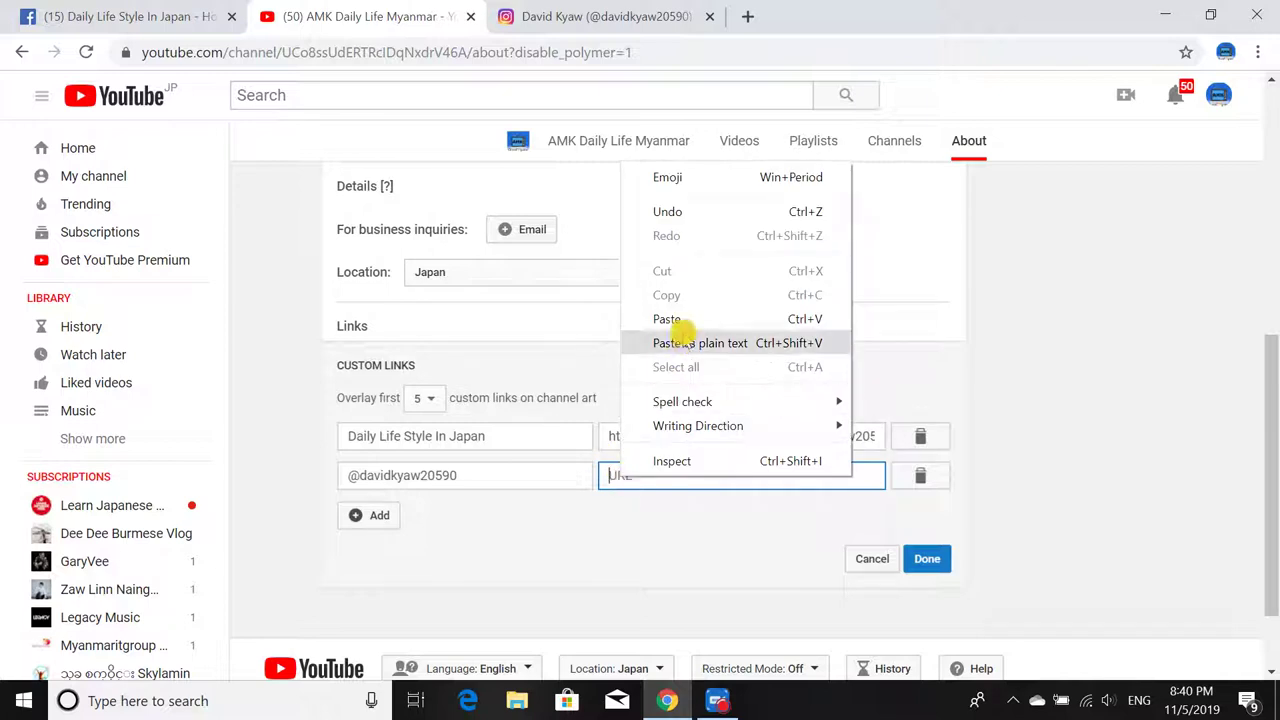
pyautogui.click(687, 326)
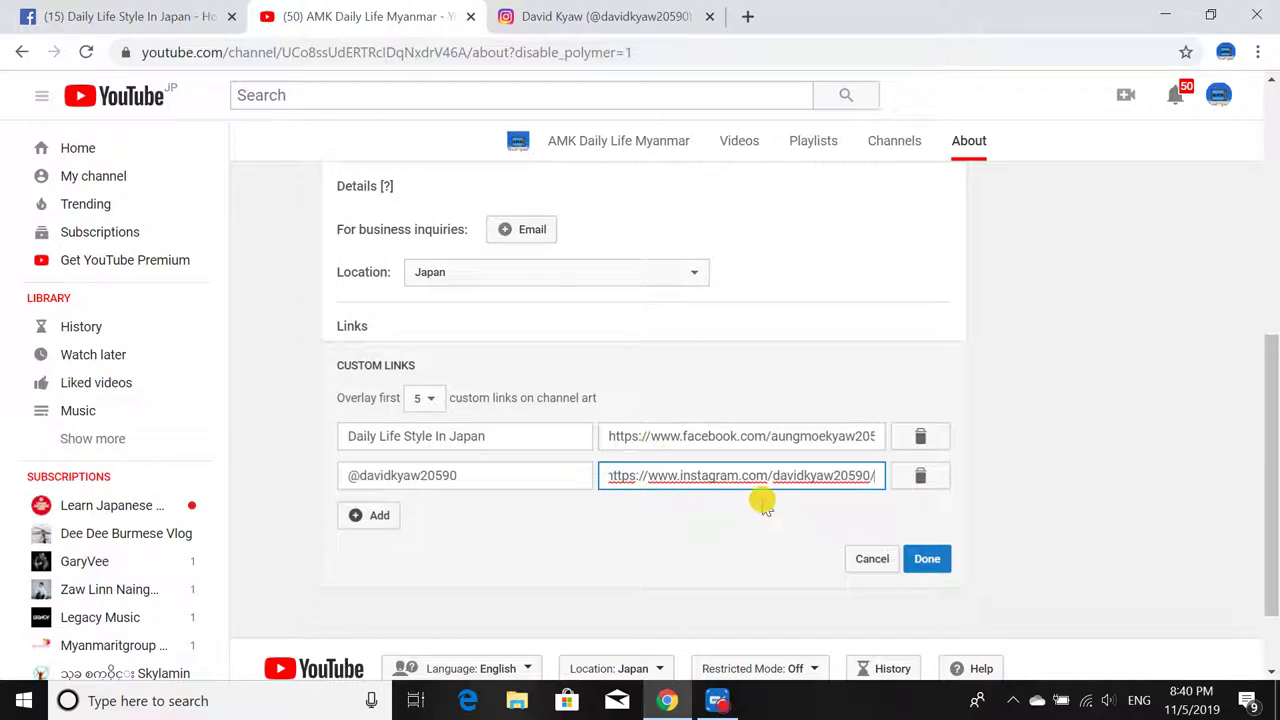
pyautogui.click(927, 560)
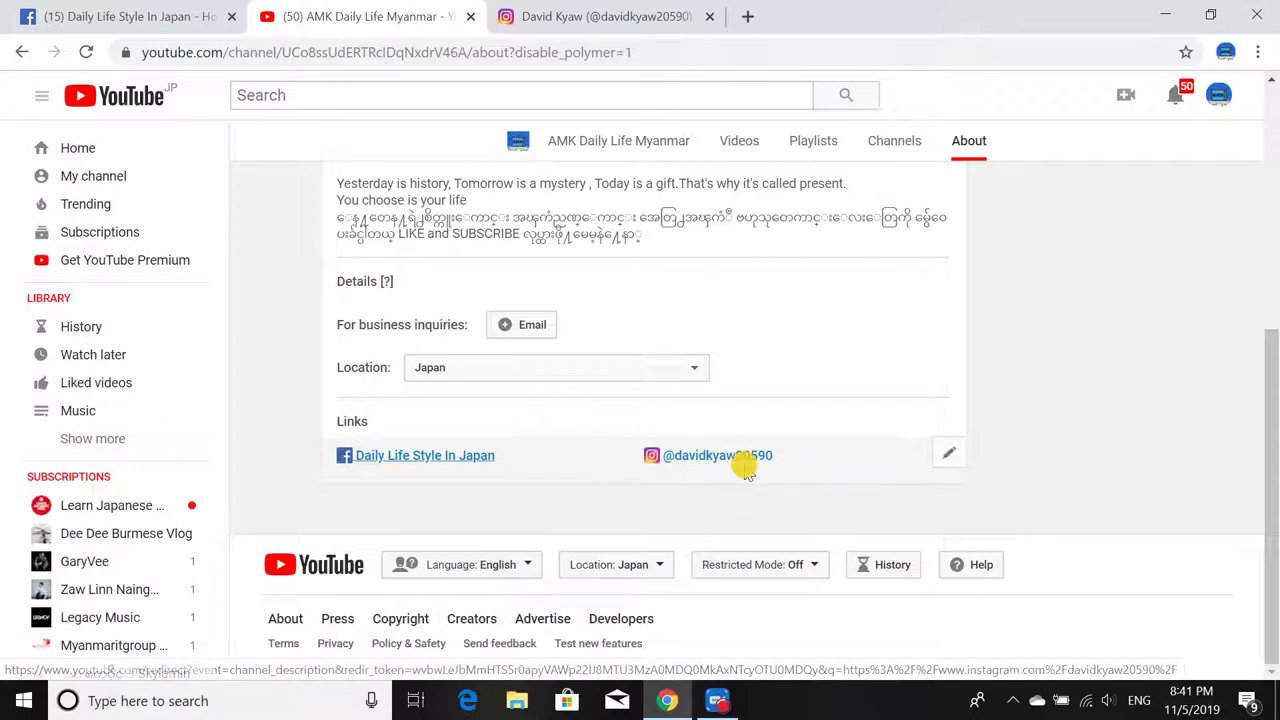
# Test the Daily Life Style In Japan Facebook link and the Instagram link overlaid on the channel banner.
pyautogui.scroll(5, 790, 481)
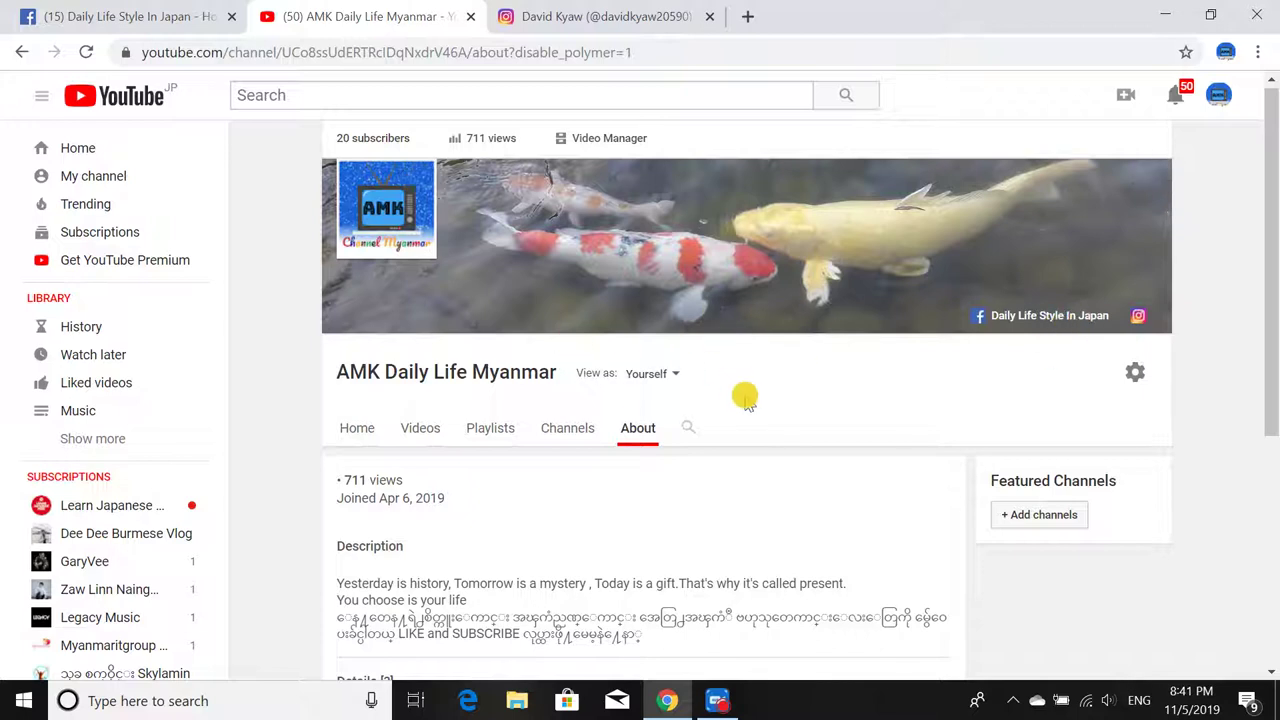
pyautogui.scroll(-1, 752, 421)
pyautogui.scroll(-1, 790, 418)
pyautogui.scroll(1, 960, 360)
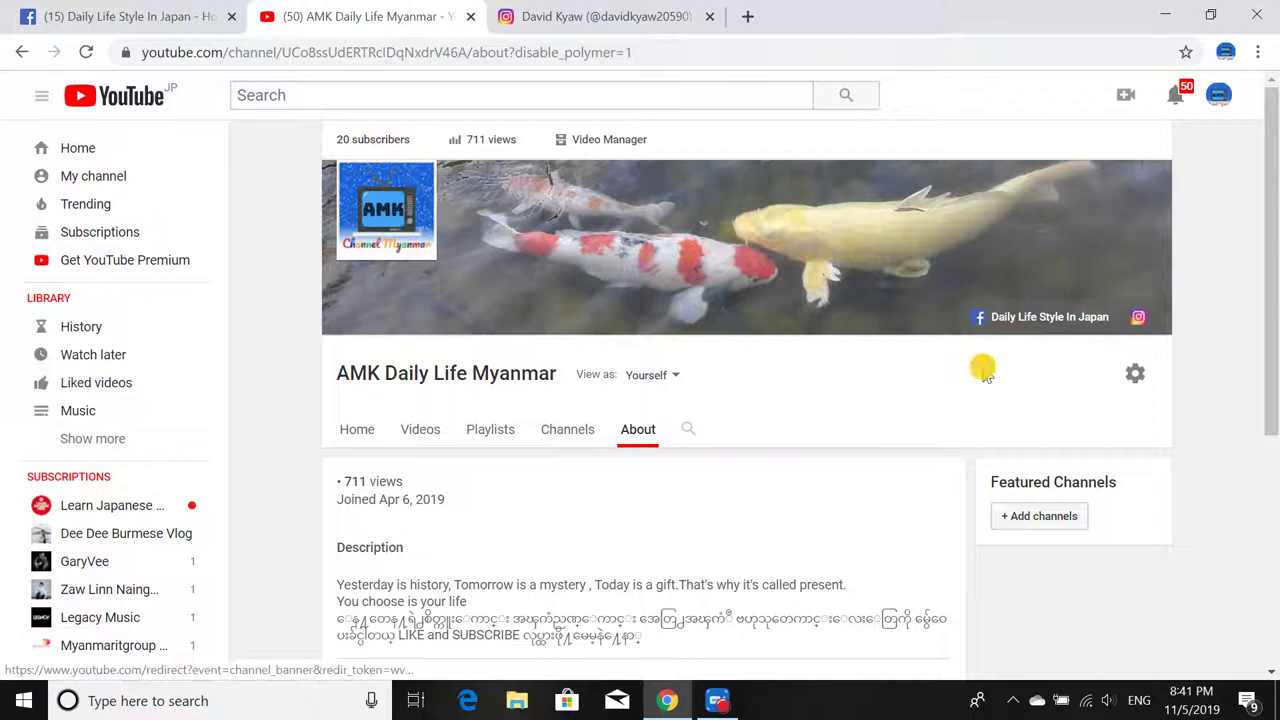
pyautogui.click(993, 320)
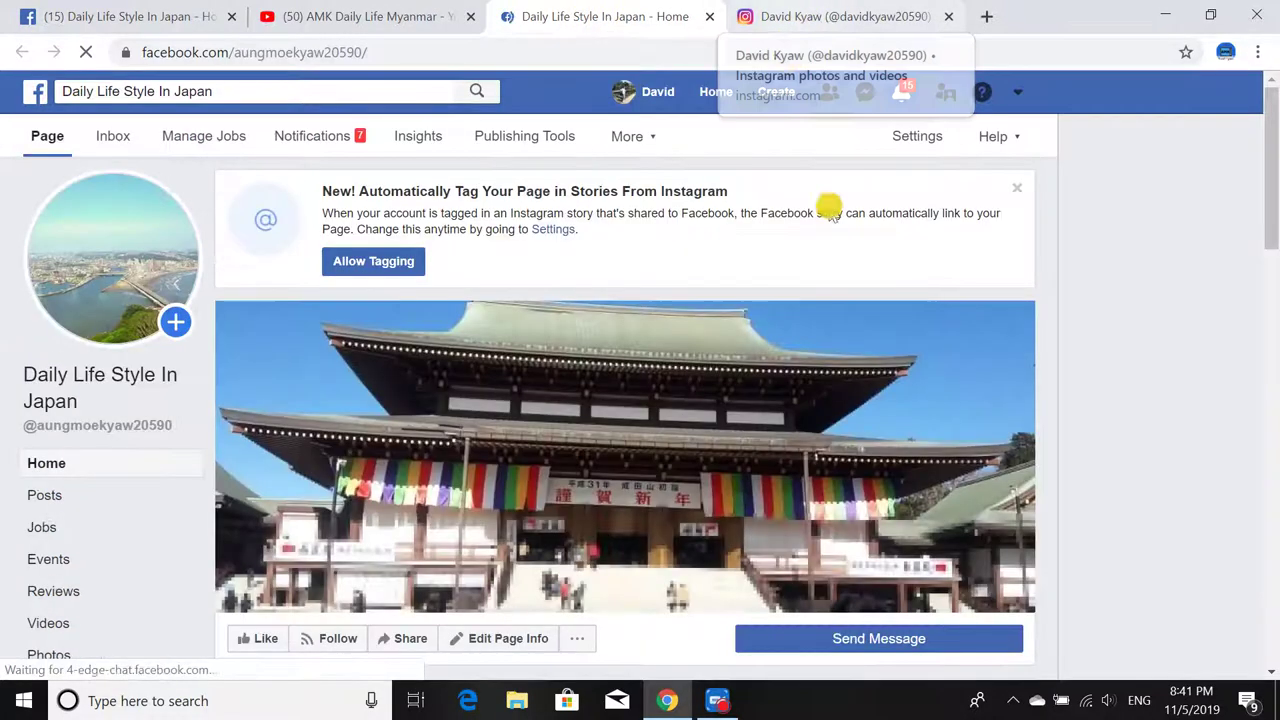
pyautogui.click(340, 20)
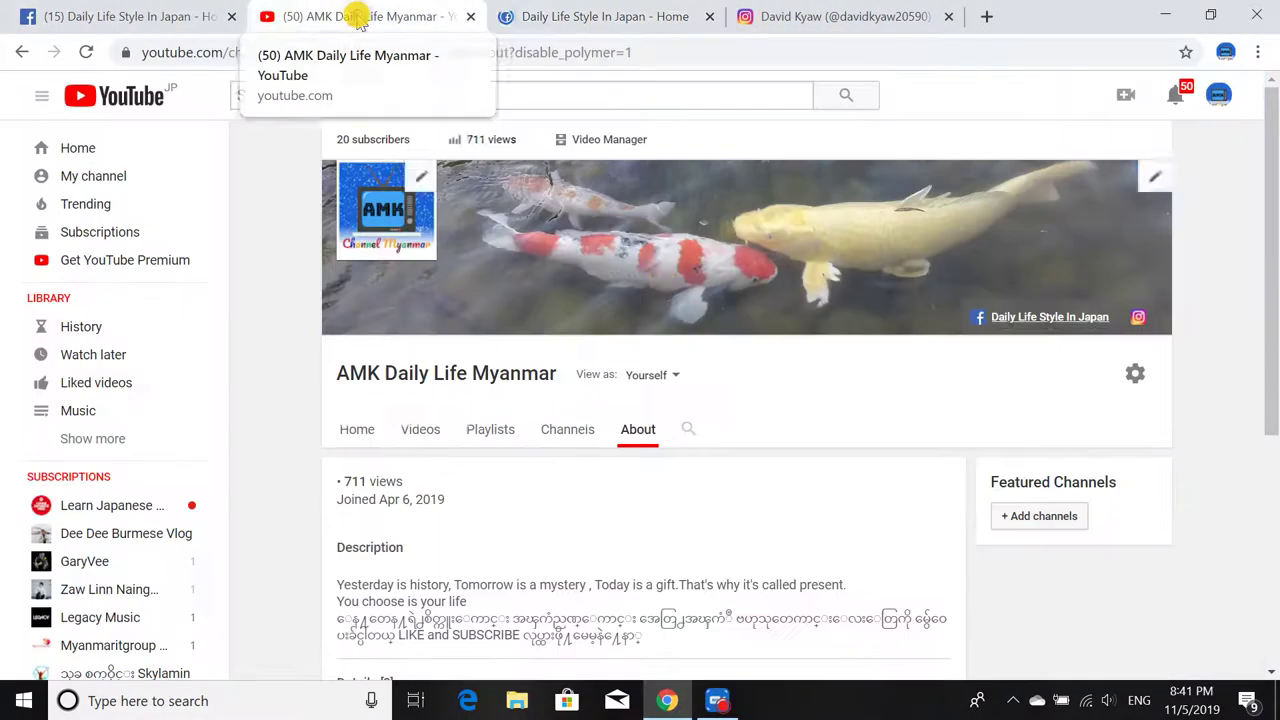
pyautogui.click(1141, 318)
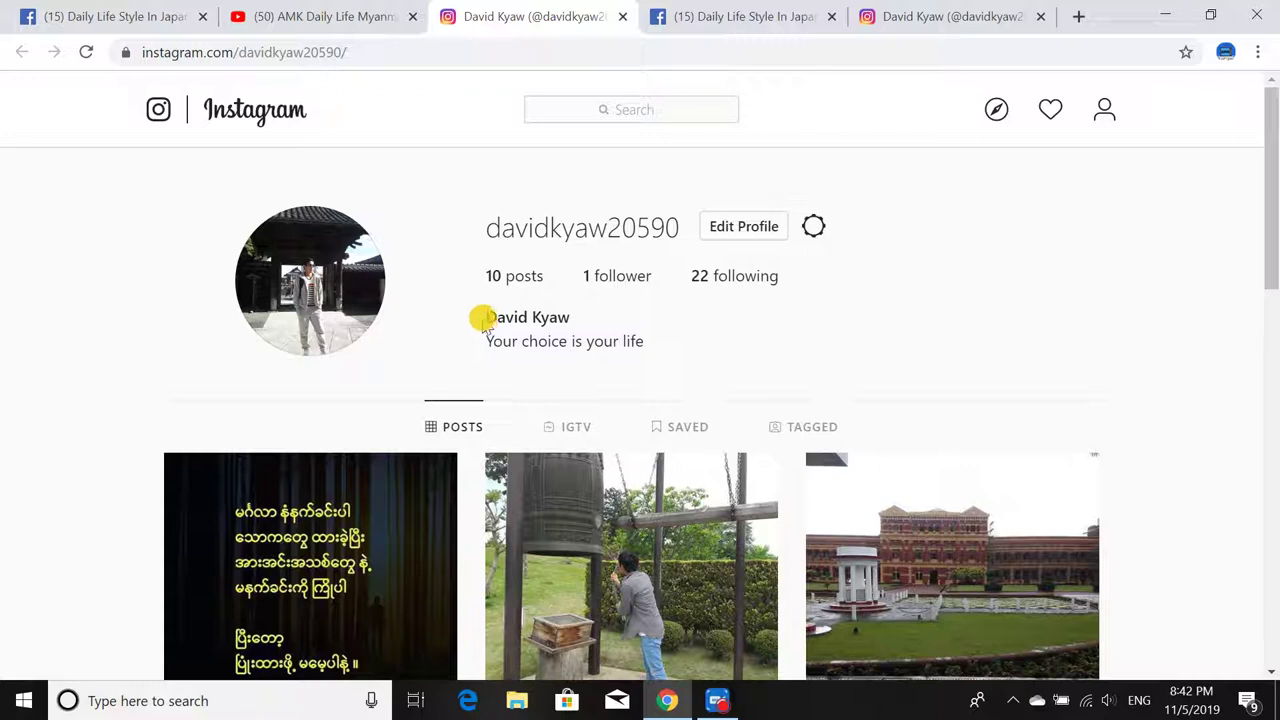
# Review the original Facebook page and return to the AMK Daily Life Myanmar channel's About page.
pyautogui.click(112, 18)
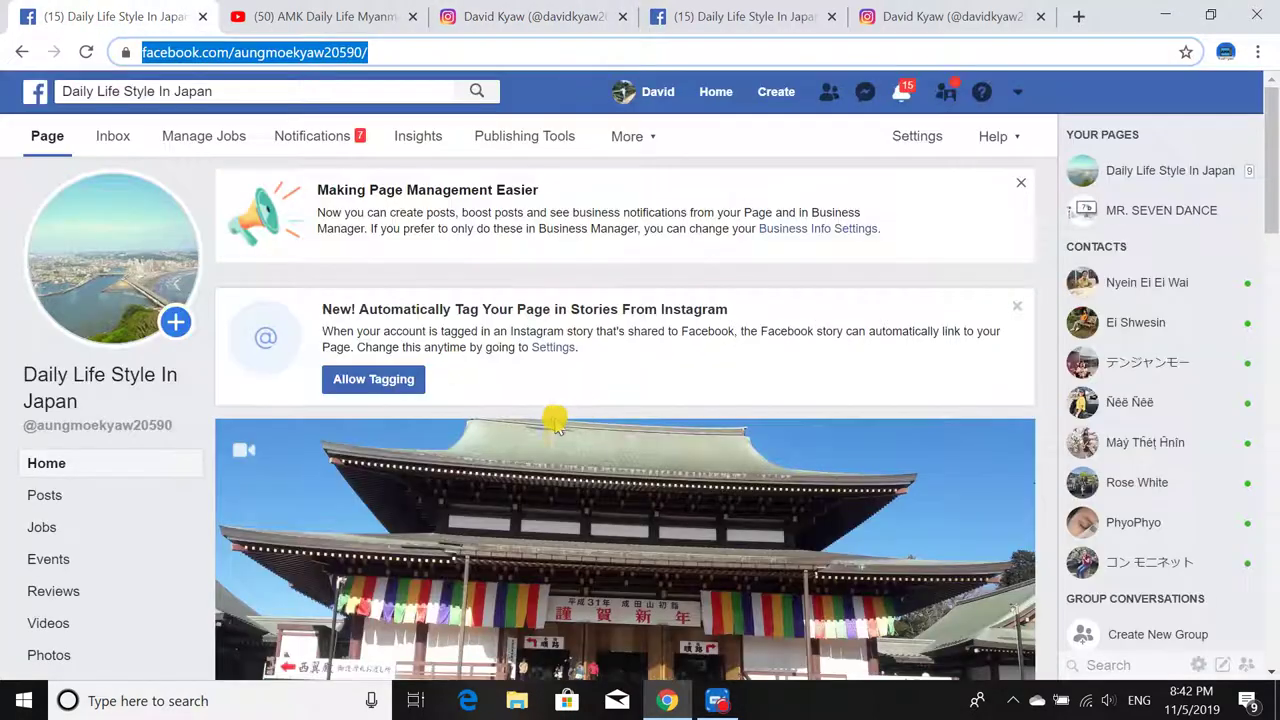
pyautogui.scroll(-2, 556, 425)
pyautogui.scroll(2, 604, 433)
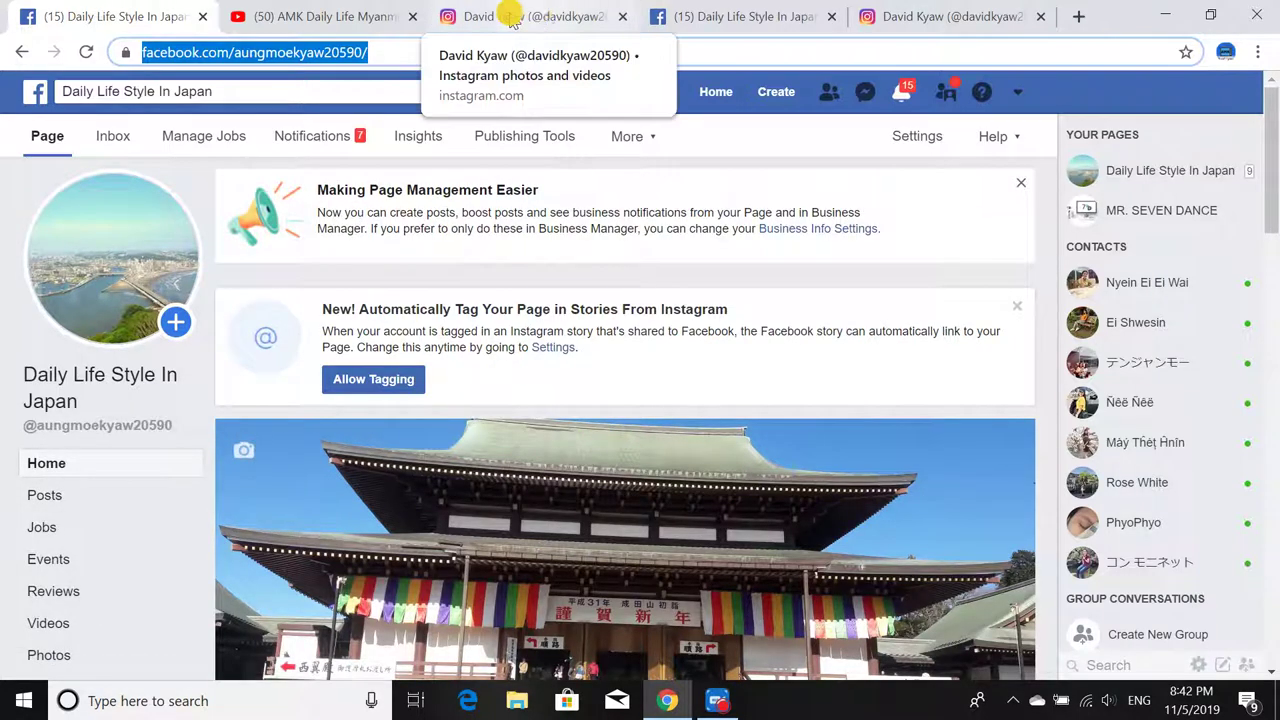
pyautogui.click(355, 16)
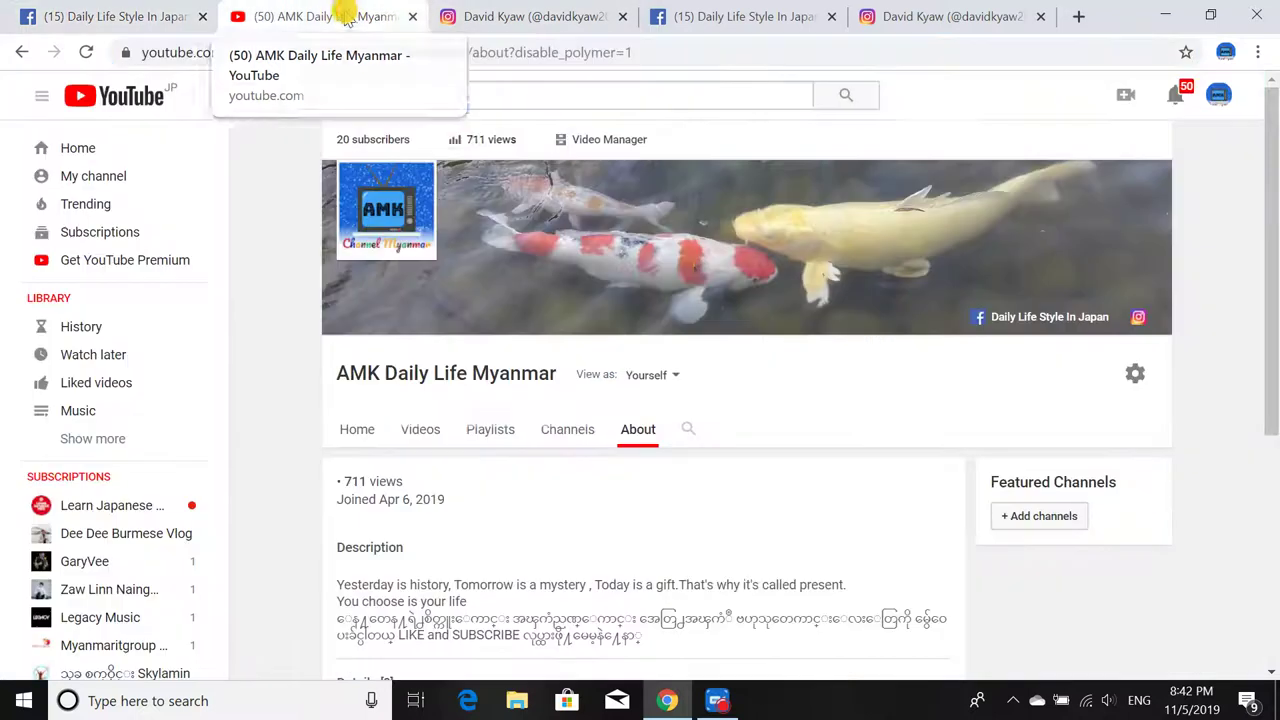